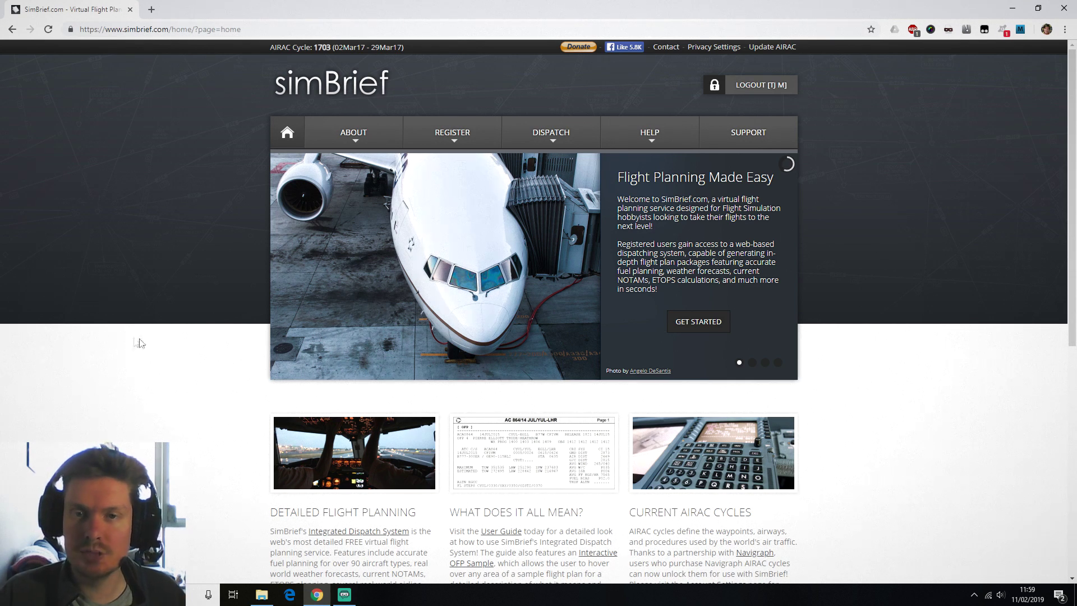
# Start a new simBrief flight with departure EGSS and arrival EGPF
pyautogui.moveTo(550, 134)
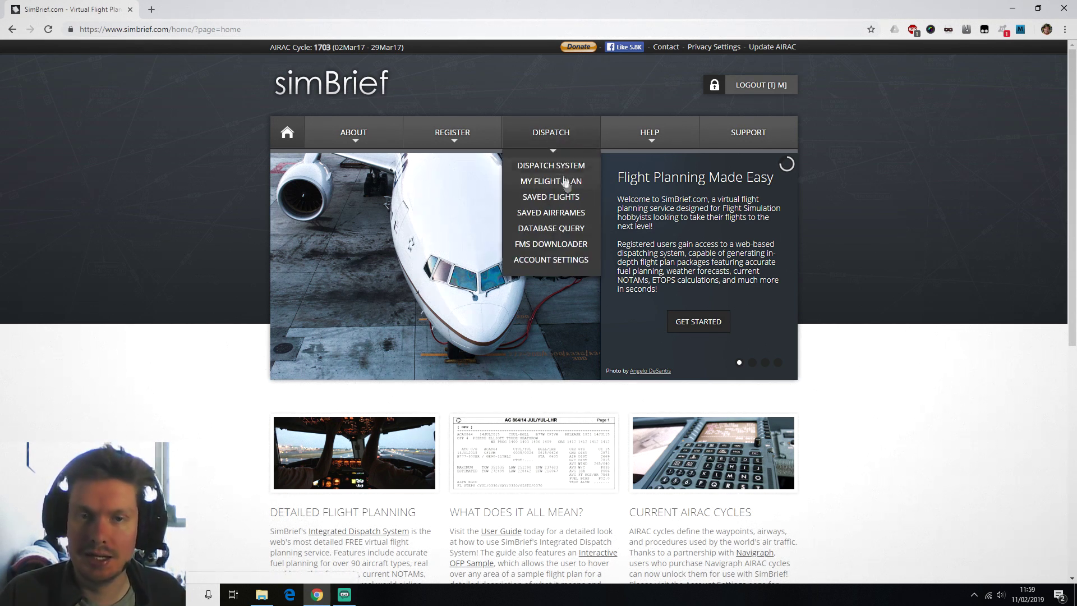
pyautogui.click(551, 165)
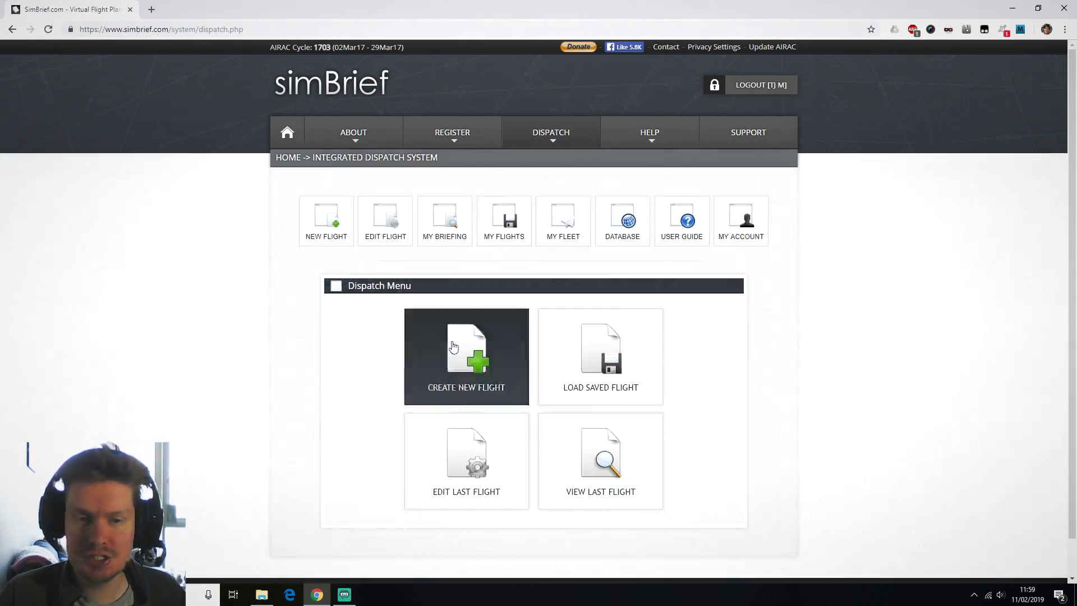
pyautogui.click(432, 350)
pyautogui.scroll(-1, 221, 373)
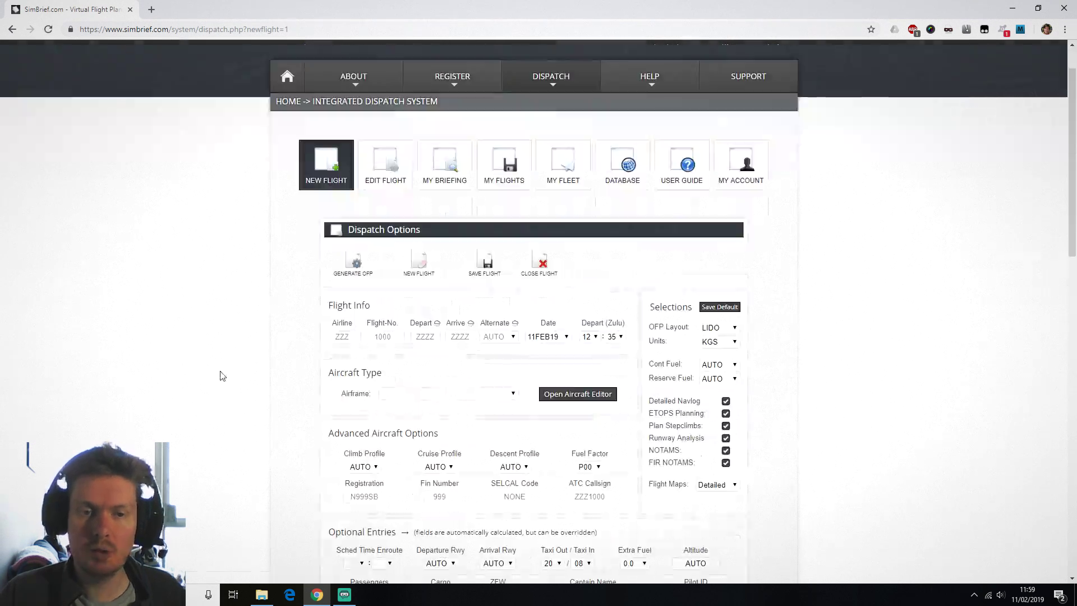
pyautogui.click(432, 340)
pyautogui.write('EGSS')
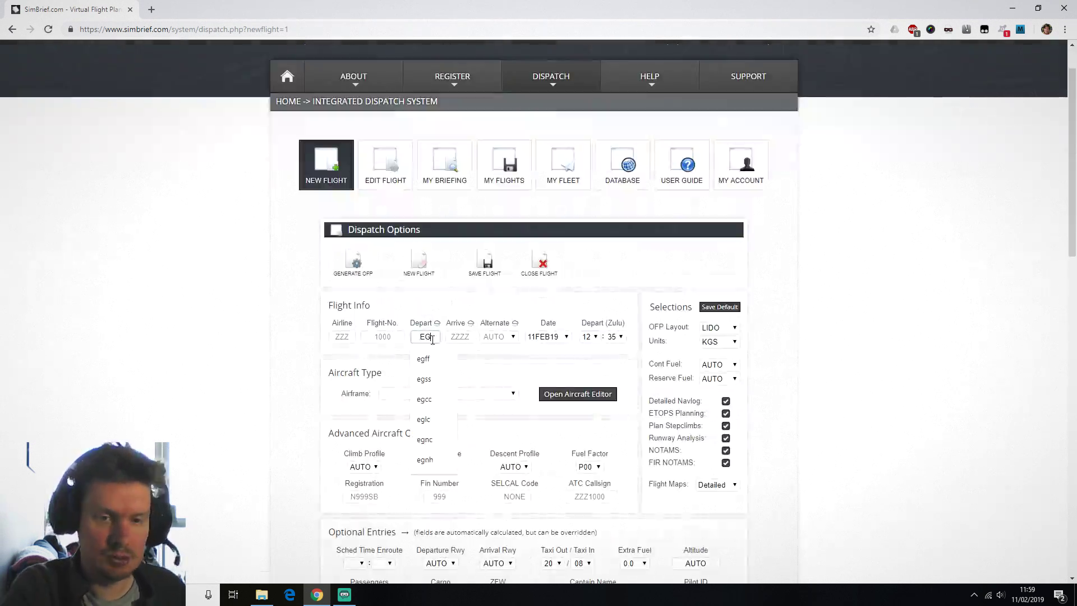
pyautogui.press('Tab')
pyautogui.write('EGPF')
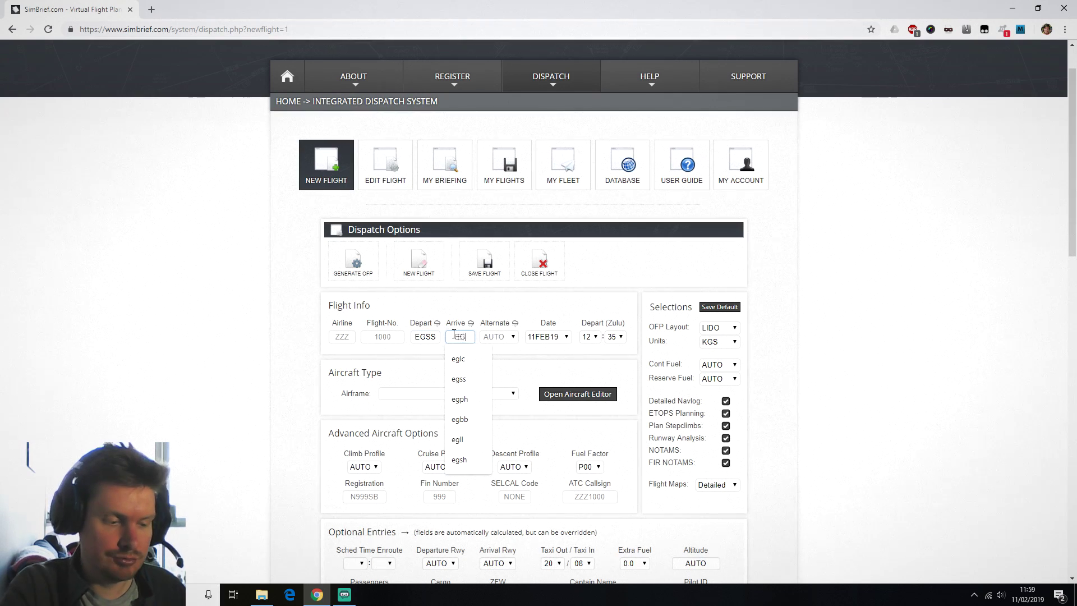
# Choose the A388 - A380-800 airframe and request the OFP generation
pyautogui.scroll(-2, 168, 337)
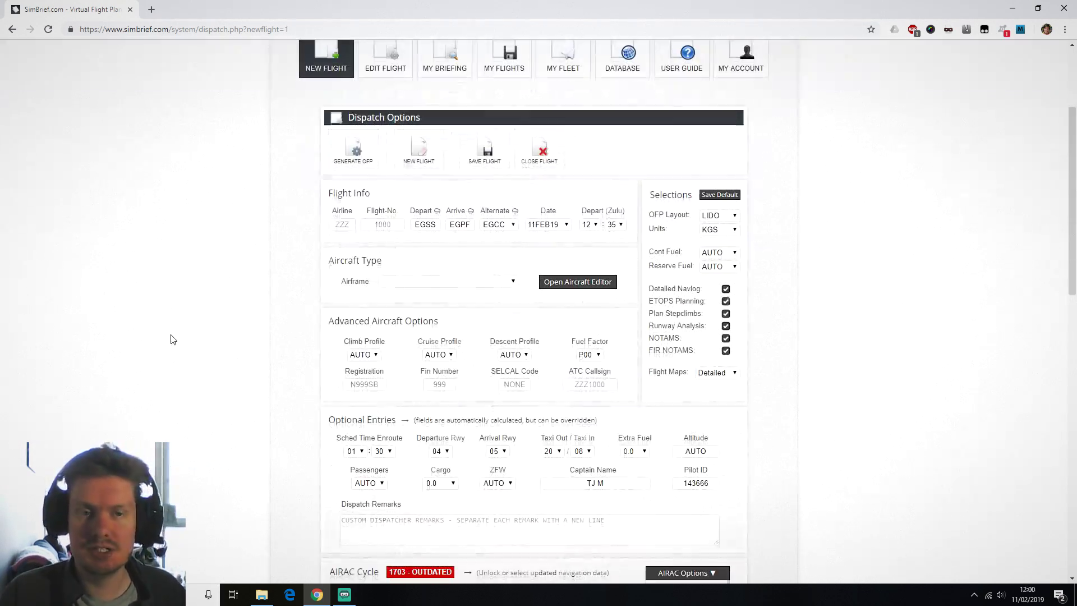
pyautogui.click(412, 282)
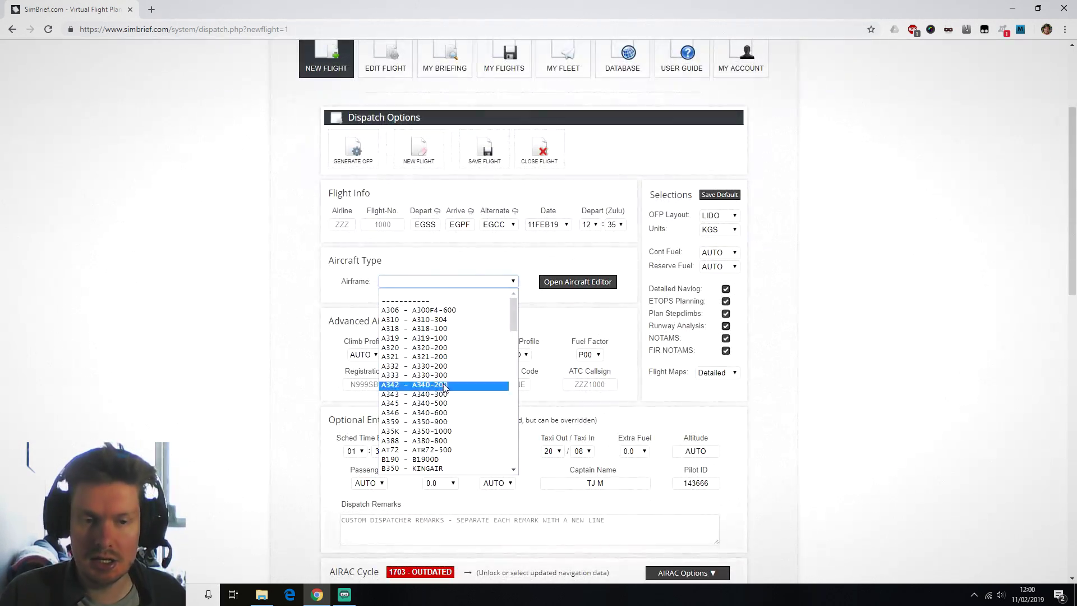
pyautogui.click(412, 439)
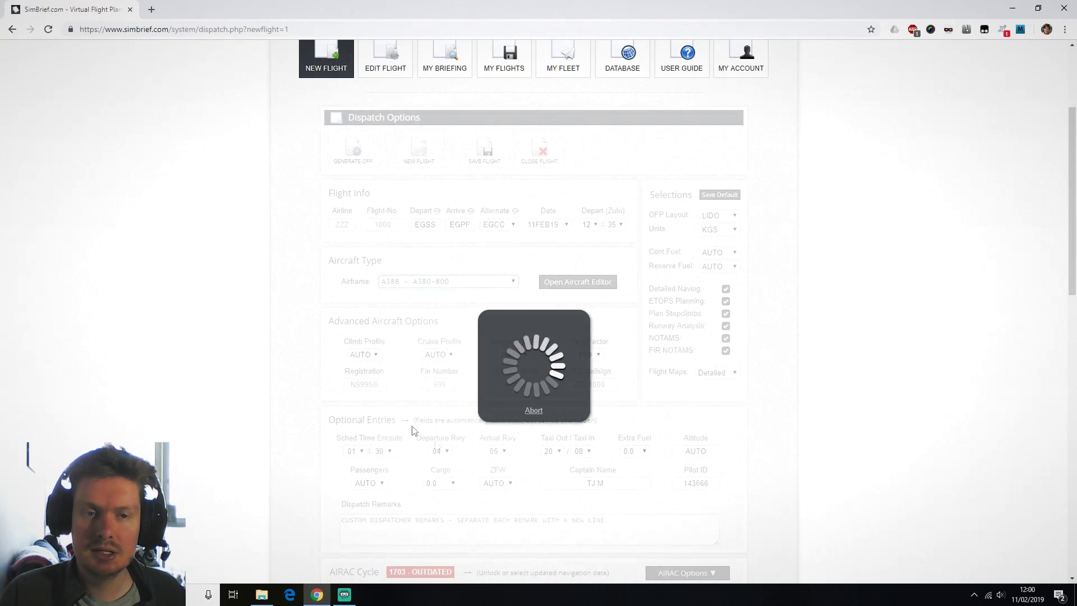
pyautogui.click(242, 356)
pyautogui.scroll(-5, 242, 356)
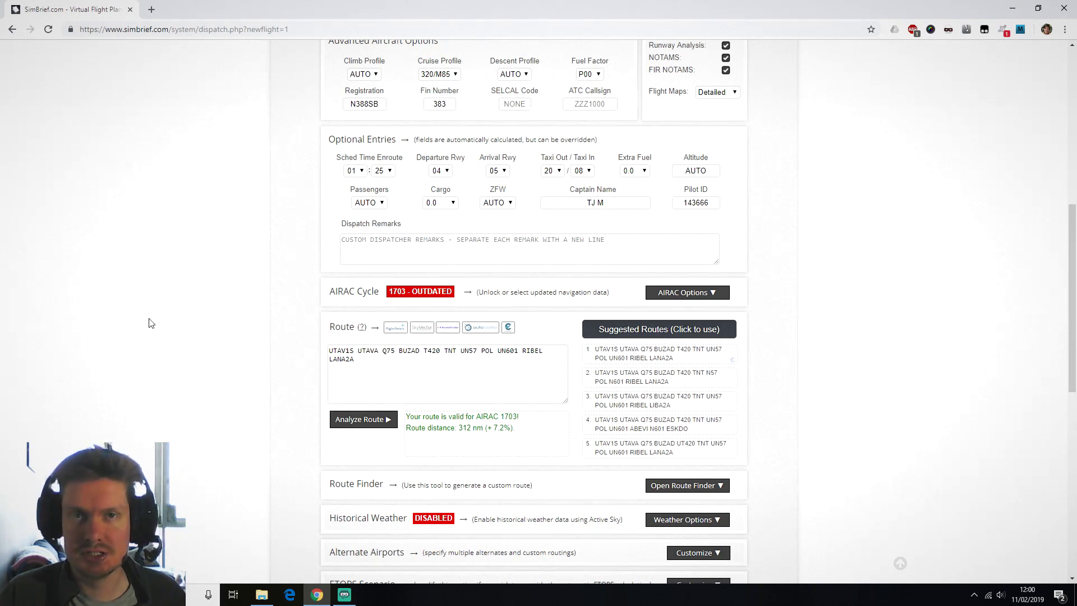
pyautogui.scroll(-7, 151, 323)
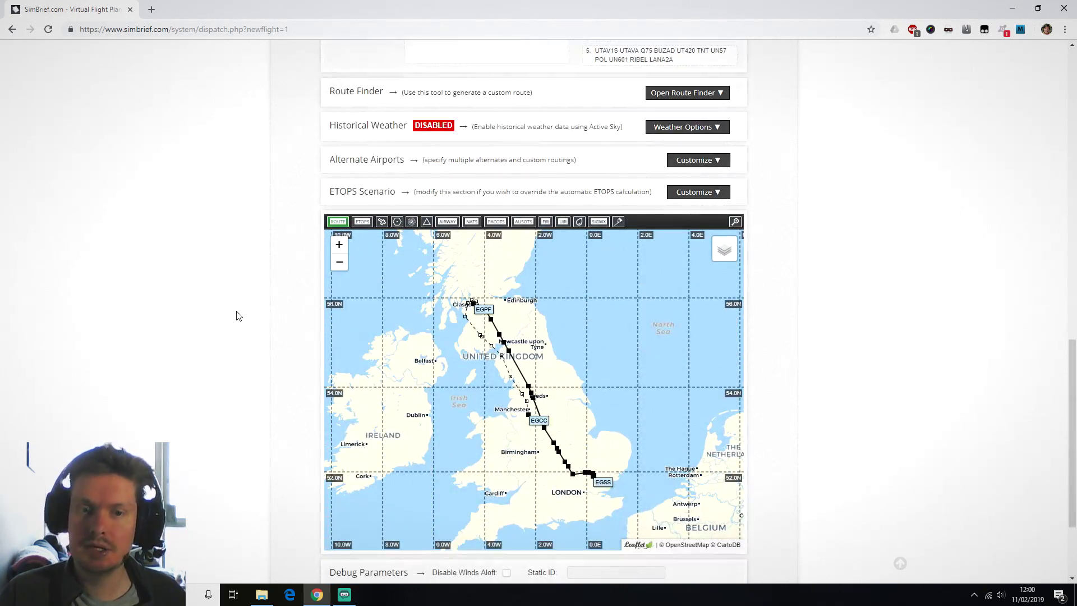
pyautogui.scroll(12, 1042, 503)
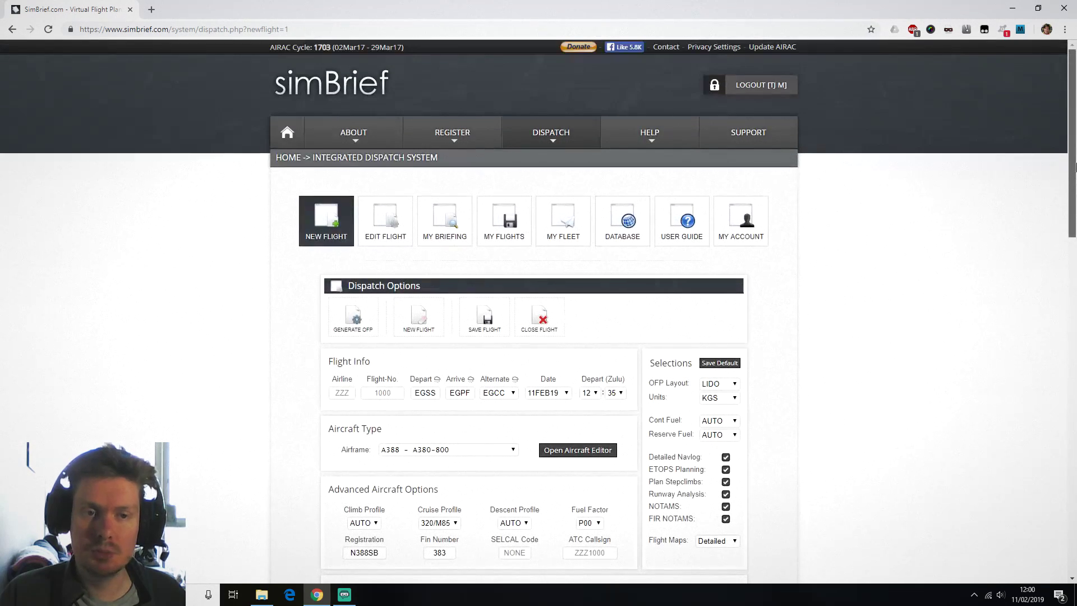
pyautogui.click(353, 317)
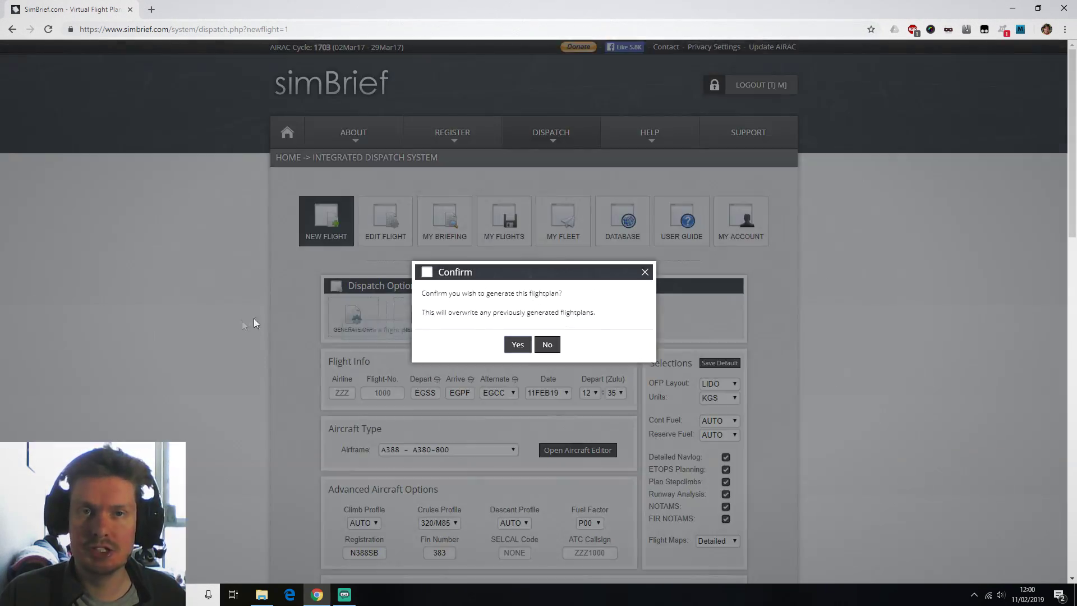
# Confirm OFP generation, then review the EGSS–EGPF summary, route map and paperwork
pyautogui.click(518, 345)
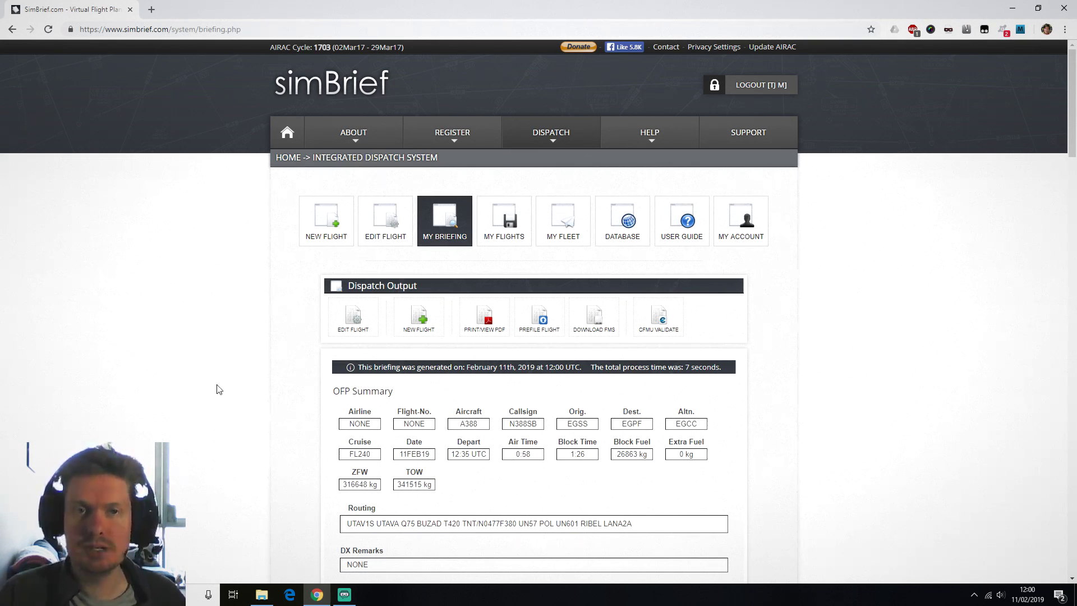
pyautogui.scroll(-3, 219, 390)
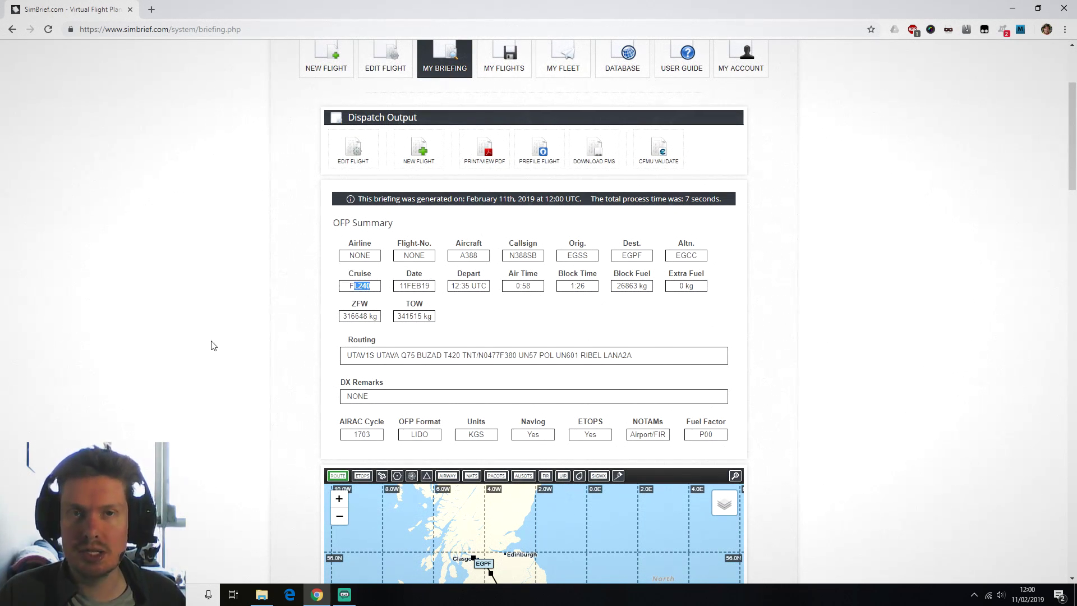
pyautogui.scroll(-8, 212, 345)
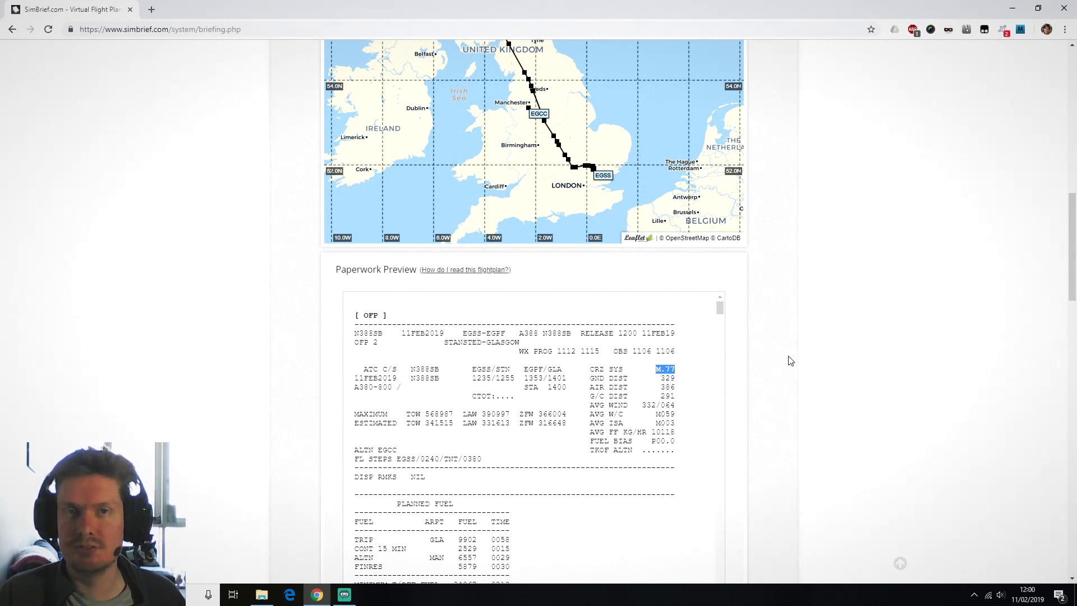
pyautogui.scroll(-15, 790, 360)
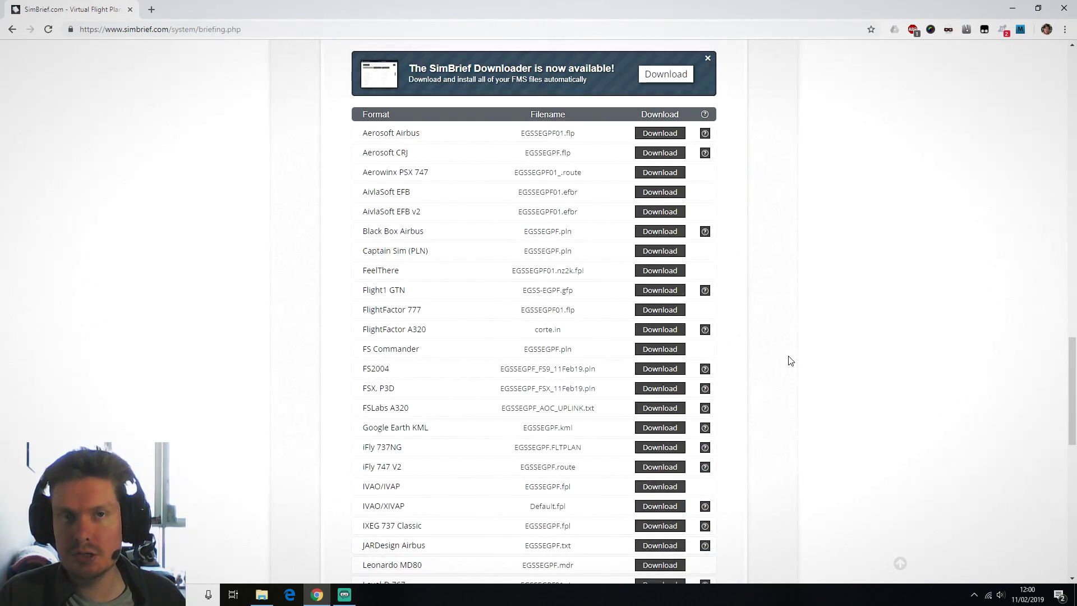
# Download the X-Plane FMS file EGSSEGPF01.fms from the download formats table
pyautogui.scroll(-11, 789, 360)
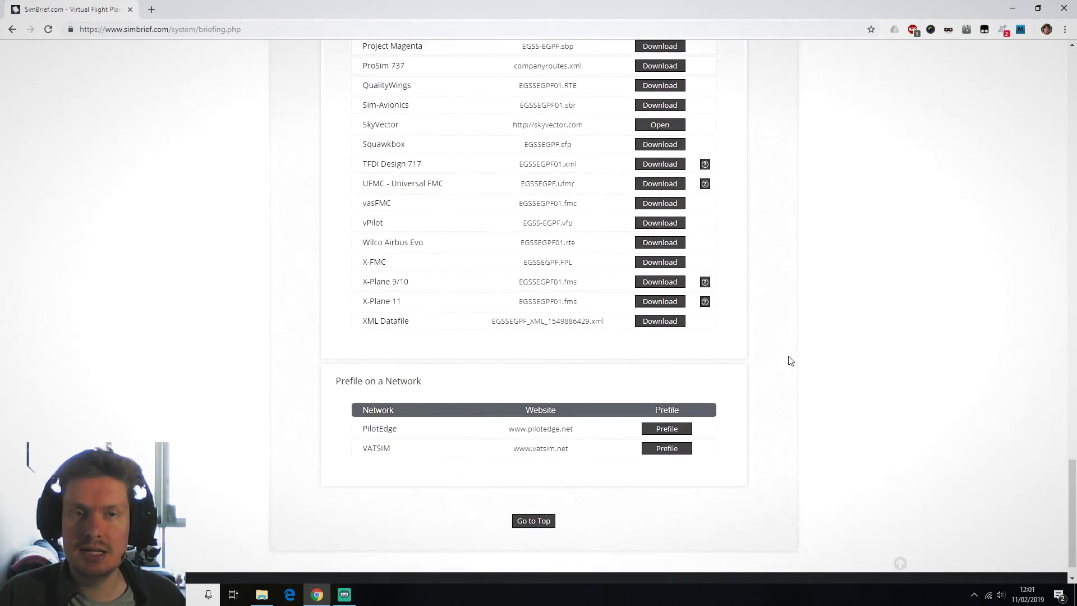
pyautogui.click(663, 286)
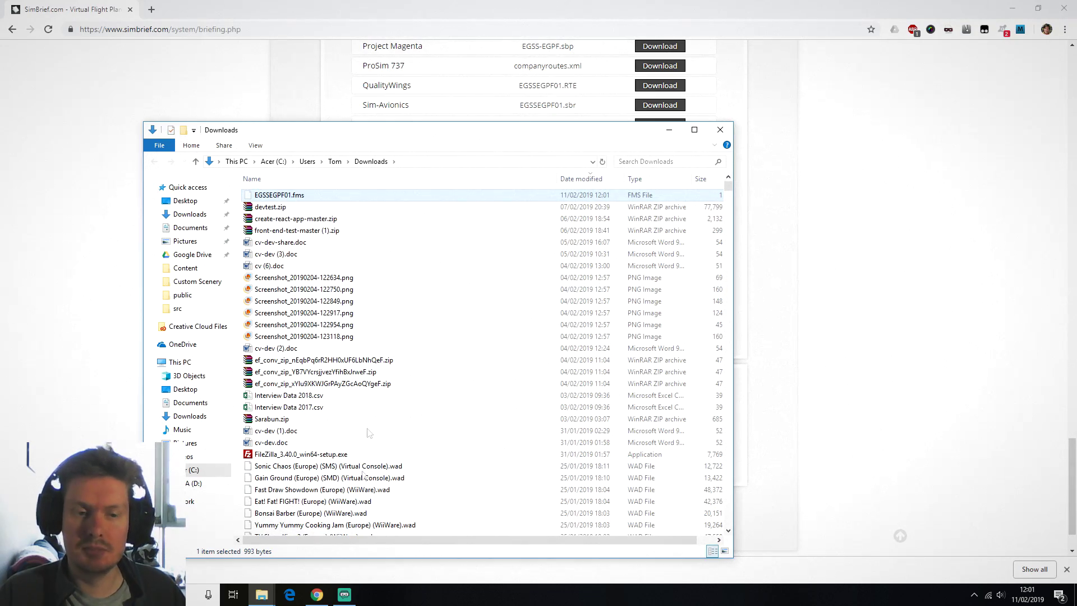
# Paste EGSSEGPF01.fms into X-Plane 11's Output > FMS plans folder, replacing the older copy
pyautogui.click(263, 594)
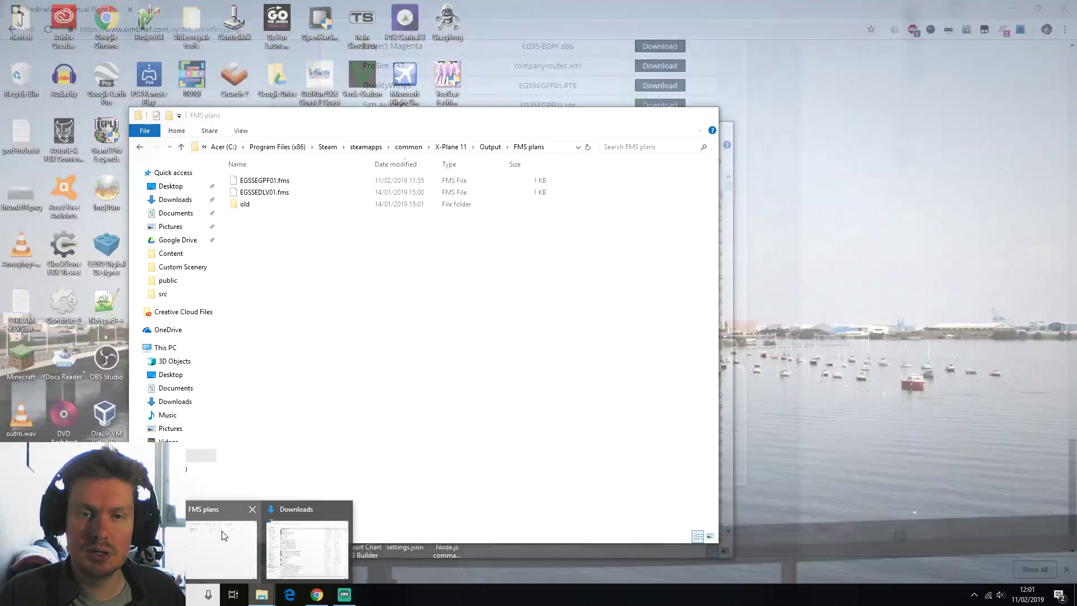
pyautogui.click(222, 540)
pyautogui.hotkey('ctrl', 'v')
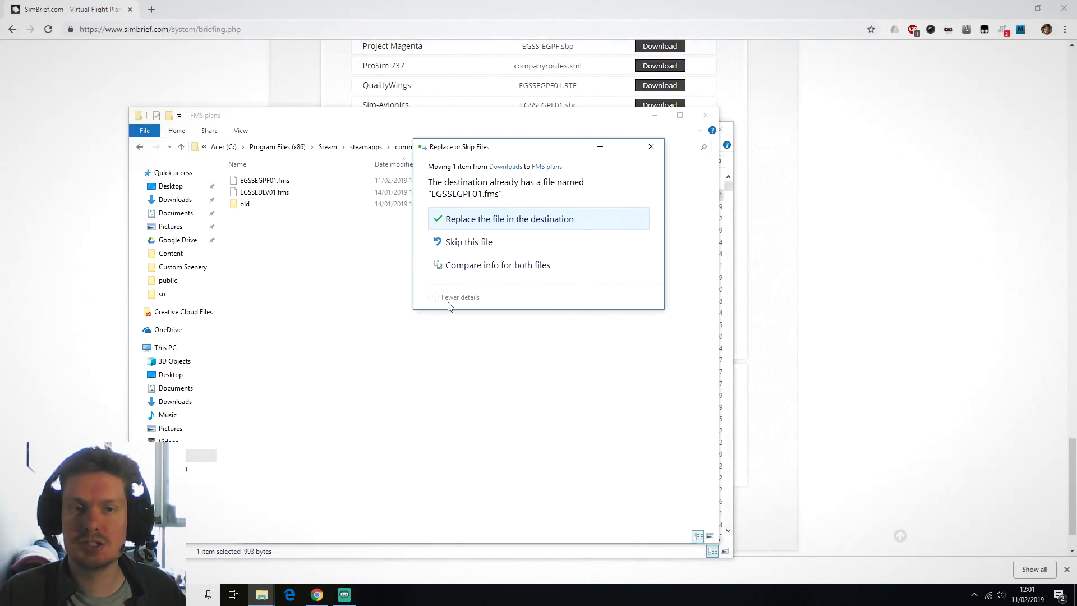
pyautogui.click(501, 219)
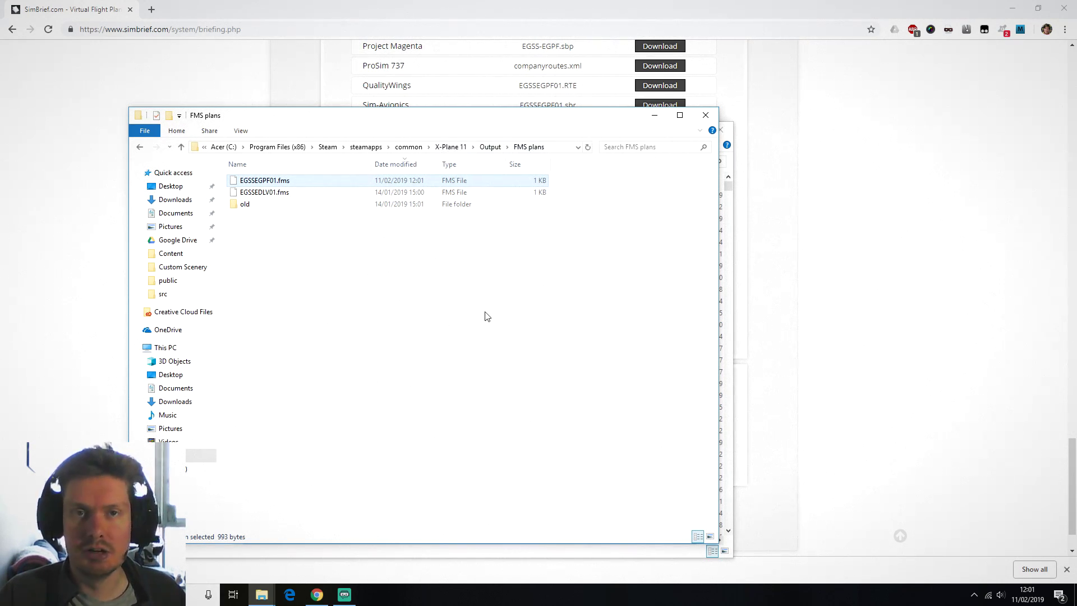
pyautogui.click(964, 275)
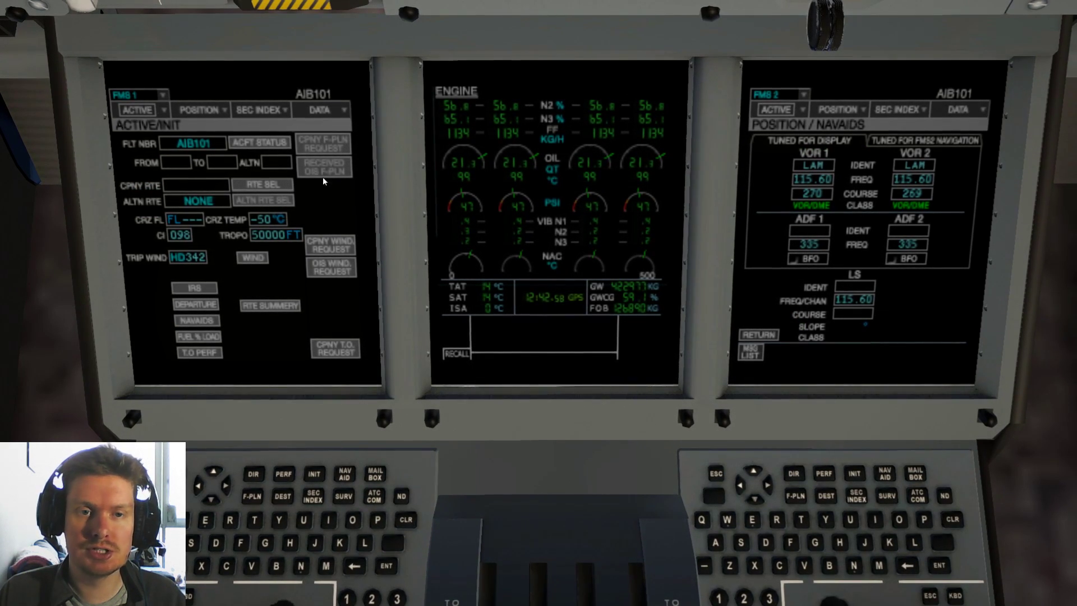
# Load EGSSEGPF01.fms into the A380 MCDU via CPNY F-PLN REQUEST
pyautogui.click(347, 165)
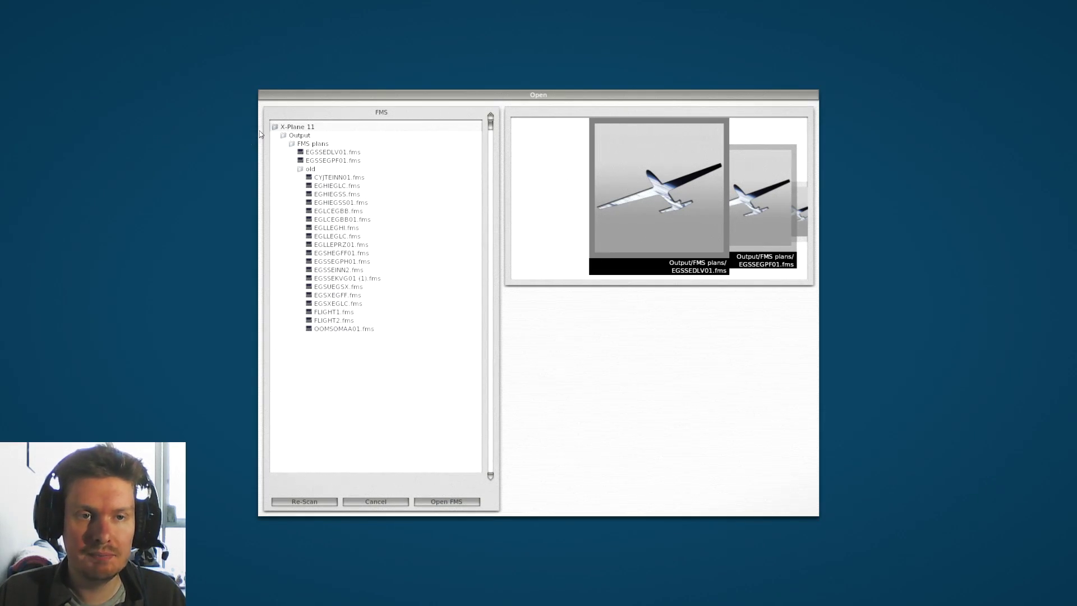
pyautogui.press('Down')
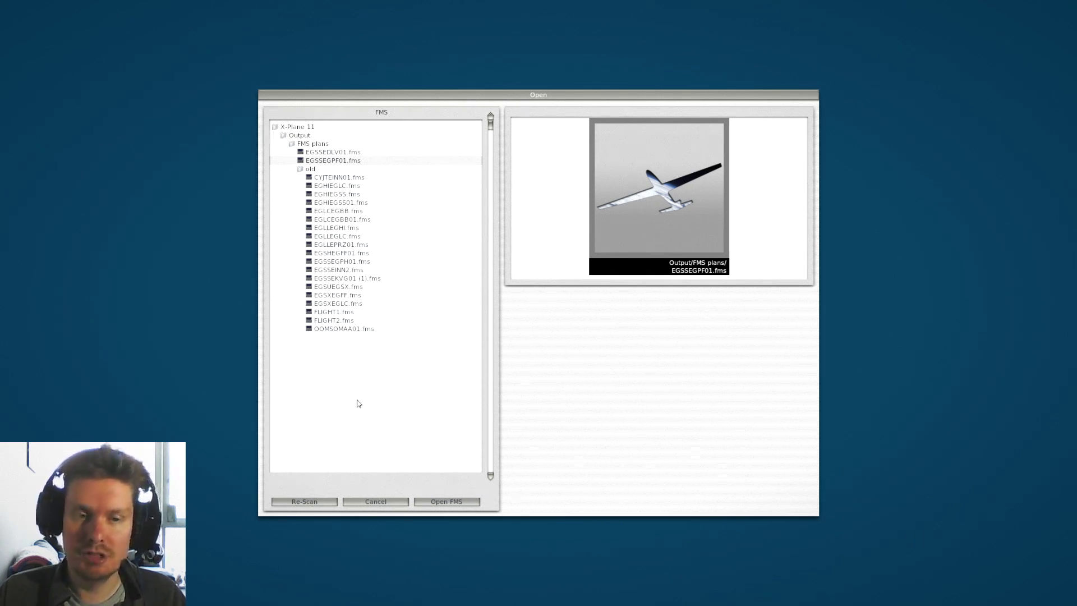
pyautogui.press('Return')
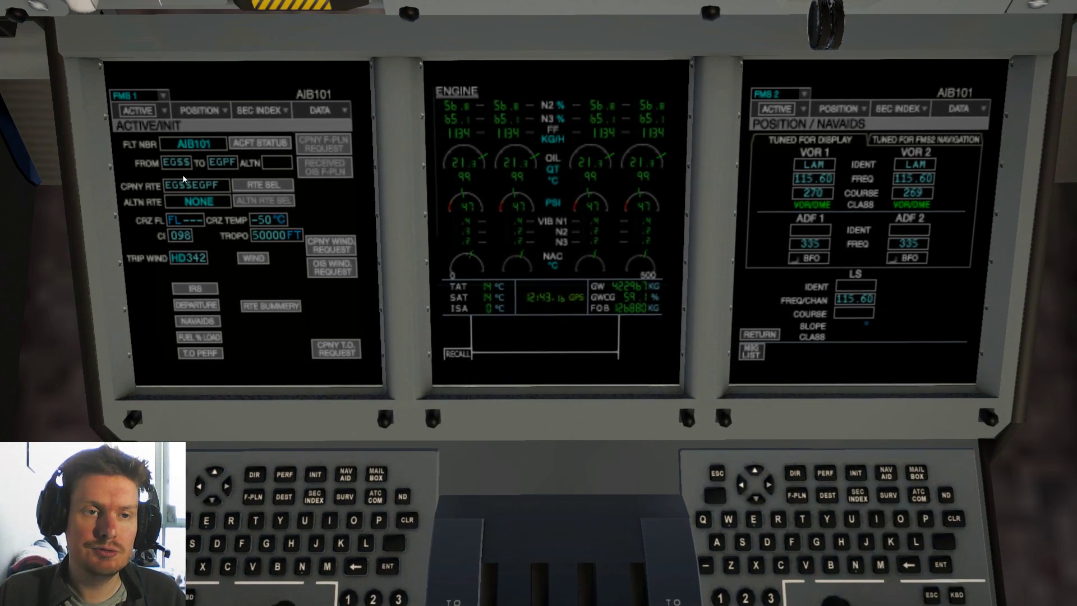
# Enter cruise flight level 200 in the CRZ FL field, then revise it to 233
pyautogui.write('200')
pyautogui.press('Return')
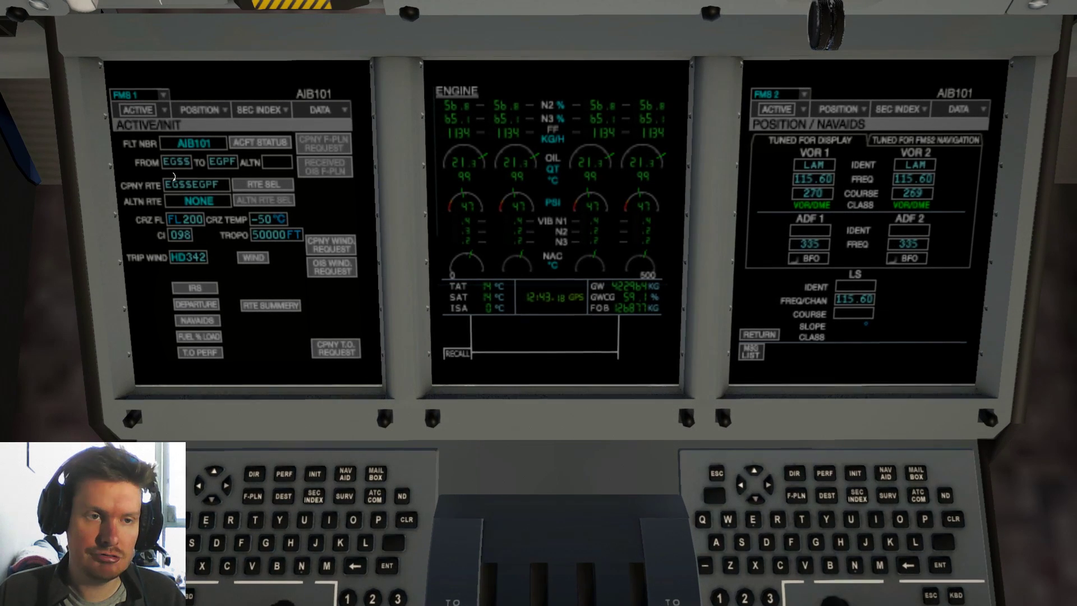
pyautogui.write('233')
pyautogui.press('Return')
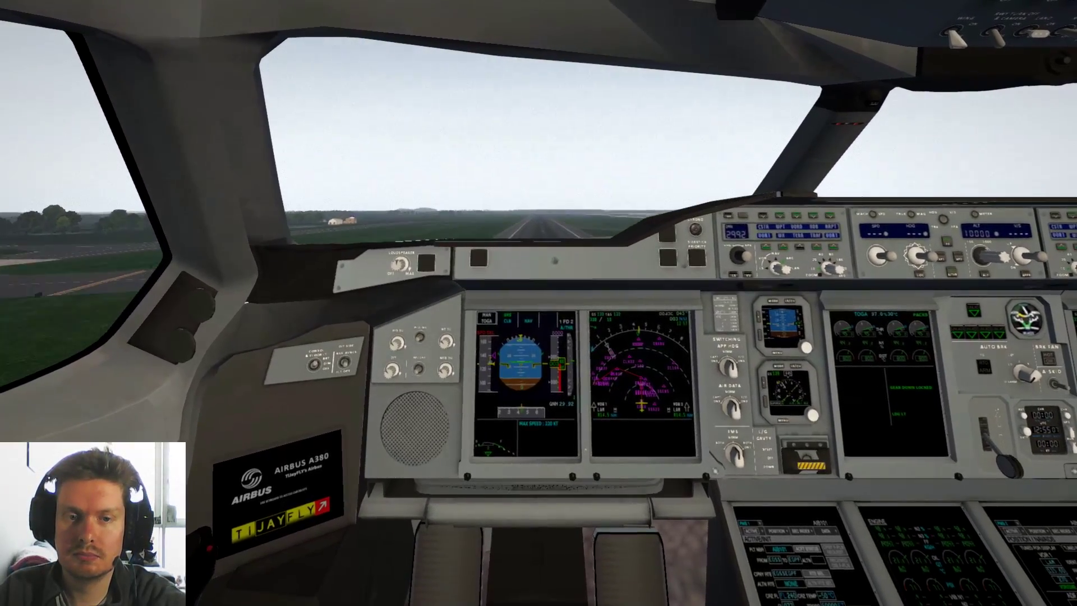
# After liftoff, raise the landing gear and engage autopilot 1 for the climb
pyautogui.press('g')
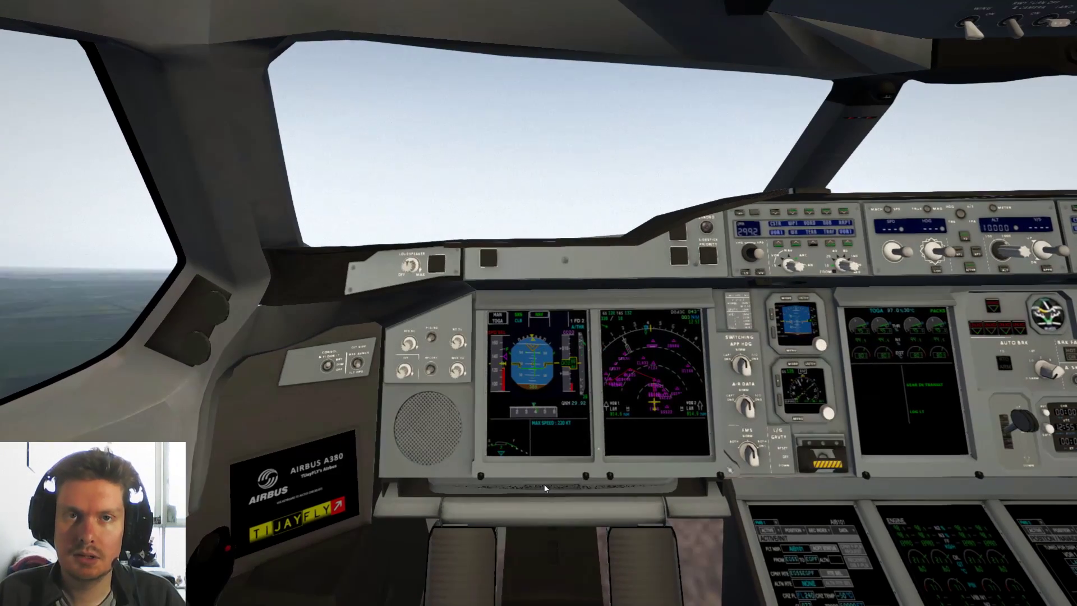
pyautogui.press('a')
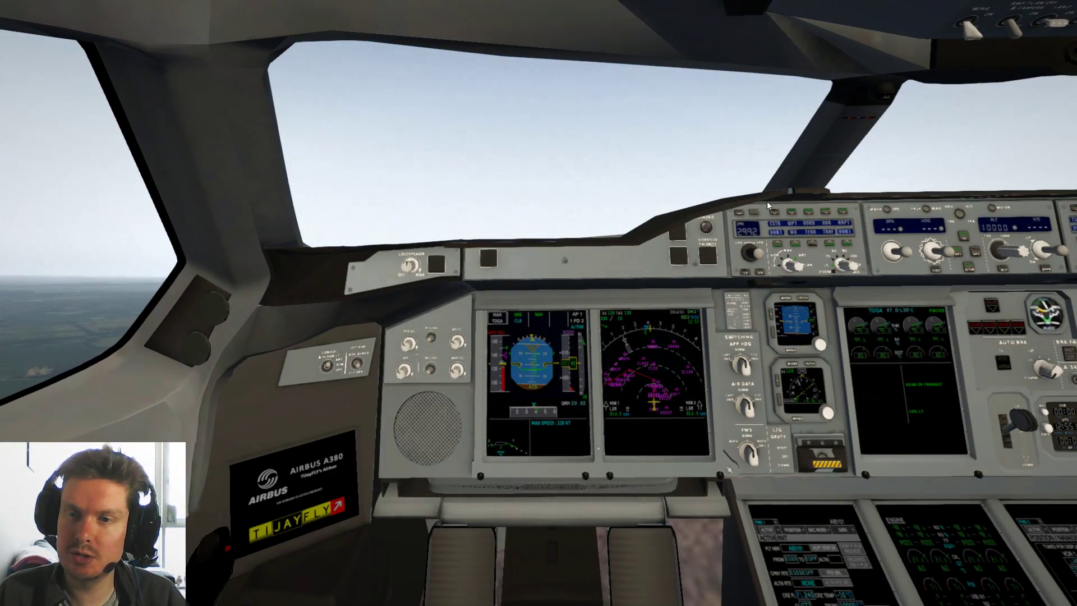